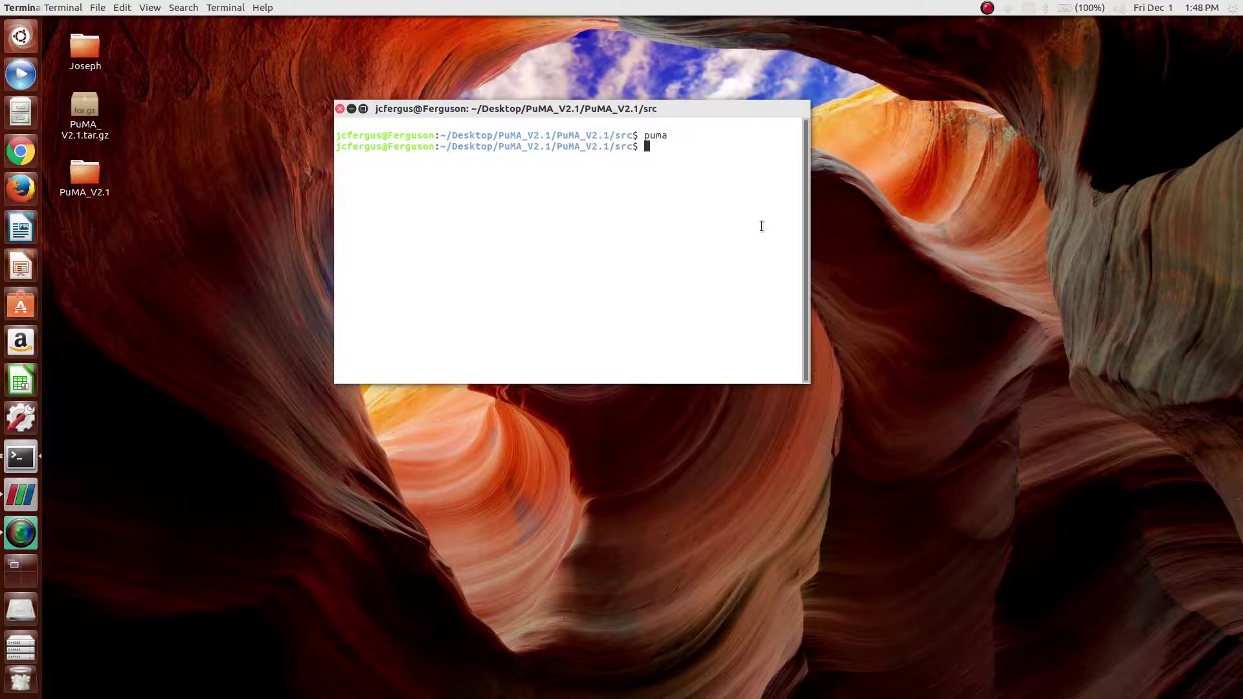
# - Run the puma command in the PuMA_V2.1/src terminal to start PuMA
pyautogui.write('puma')
pyautogui.press('Return')
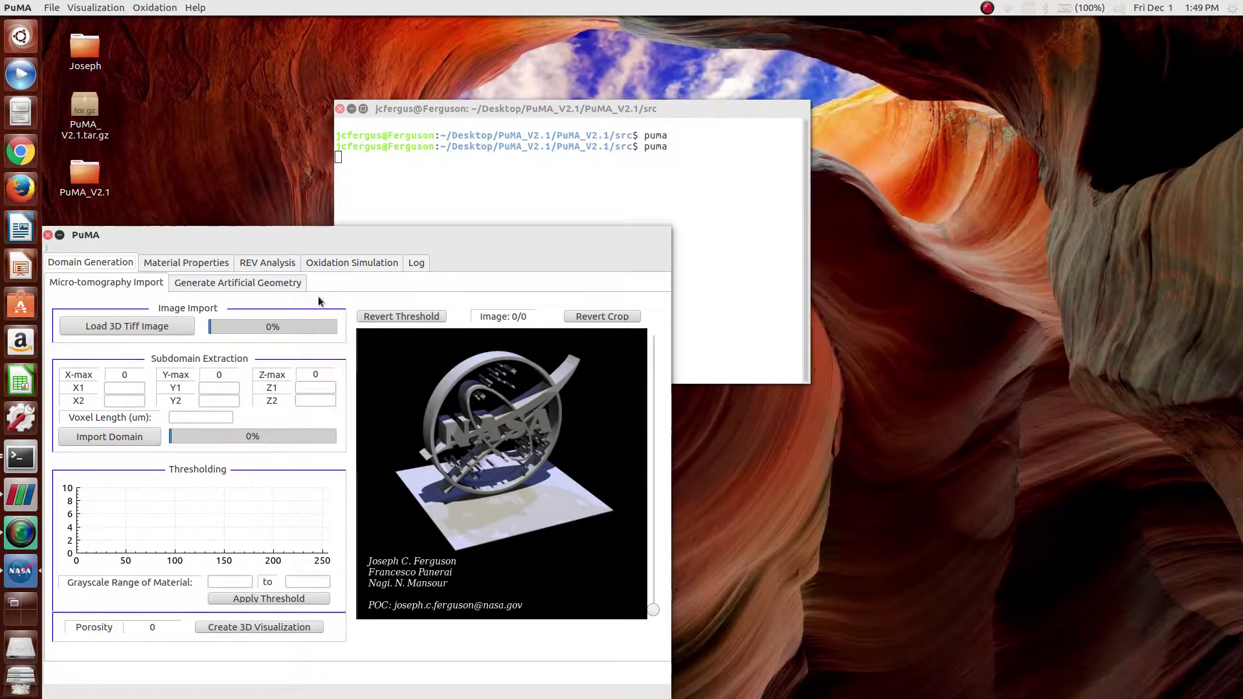
# - Move PuMA beside the terminal, view Generate Artificial Geometry, then return to Micro-tomography Import
pyautogui.moveTo(317, 235); pyautogui.dragTo(540, 201)
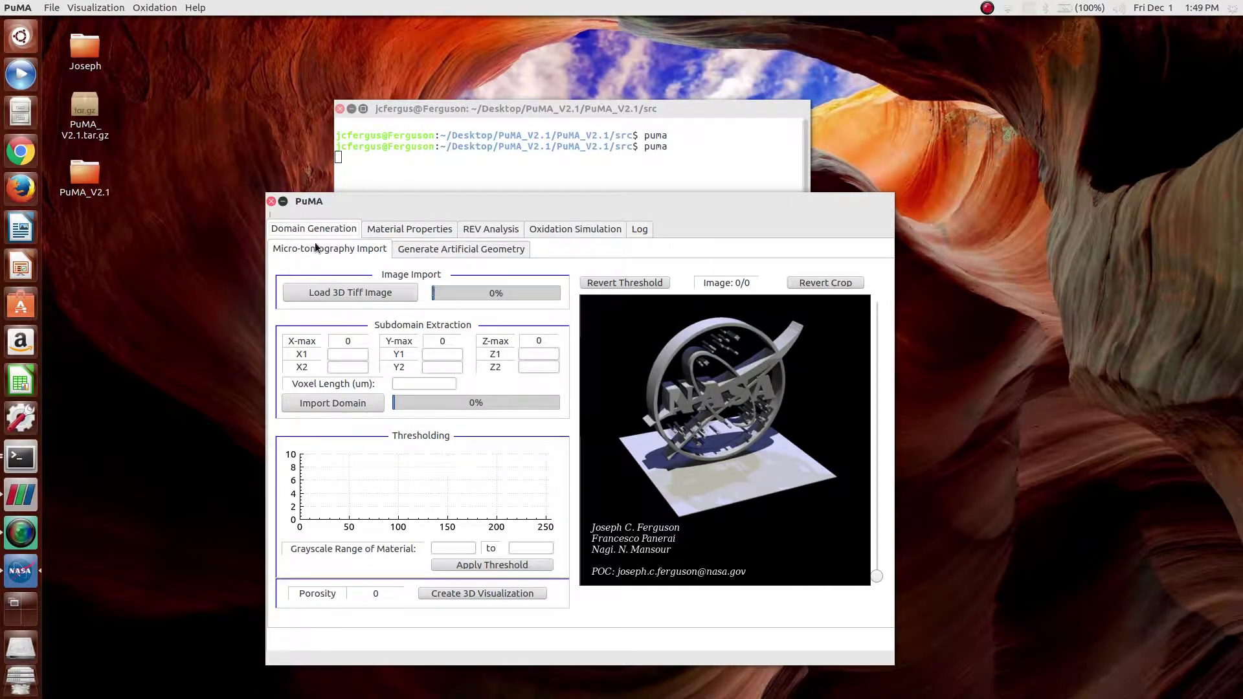
pyautogui.click(407, 249)
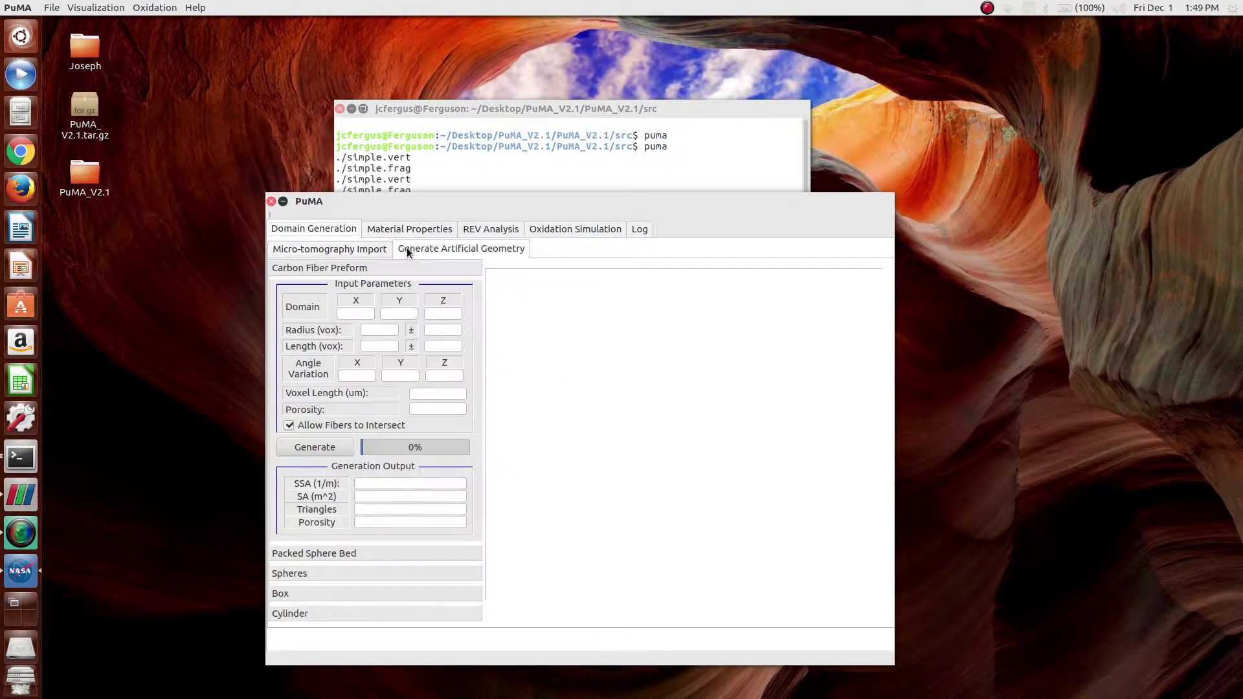
pyautogui.click(341, 251)
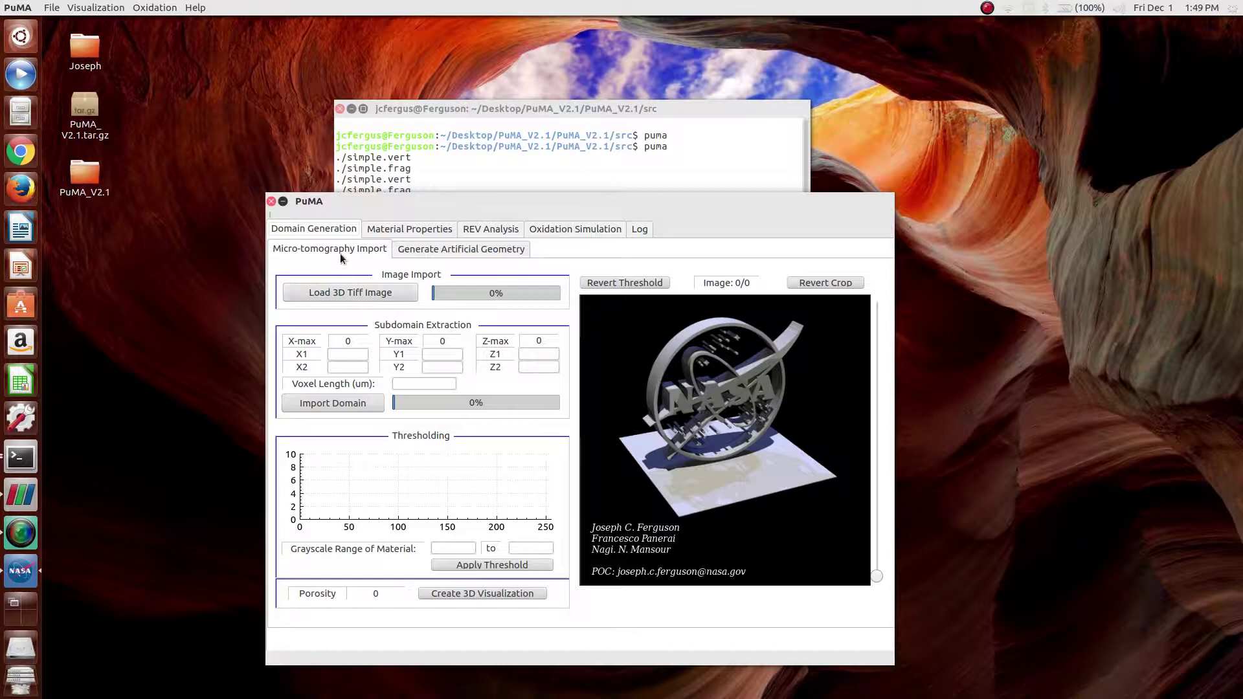
# - Load 800_0.65um_Virgin_FiberForm.tif and set the X, Y and Z crop bounds to 0–255
pyautogui.click(349, 293)
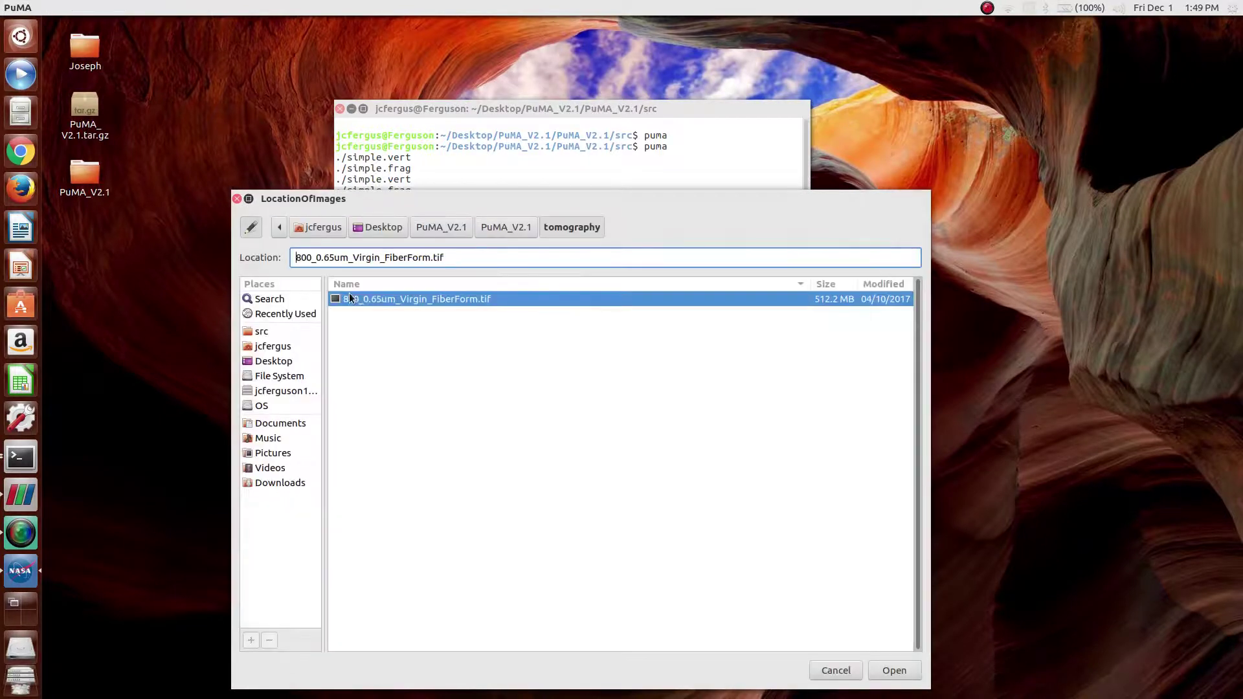
pyautogui.doubleClick(431, 300)
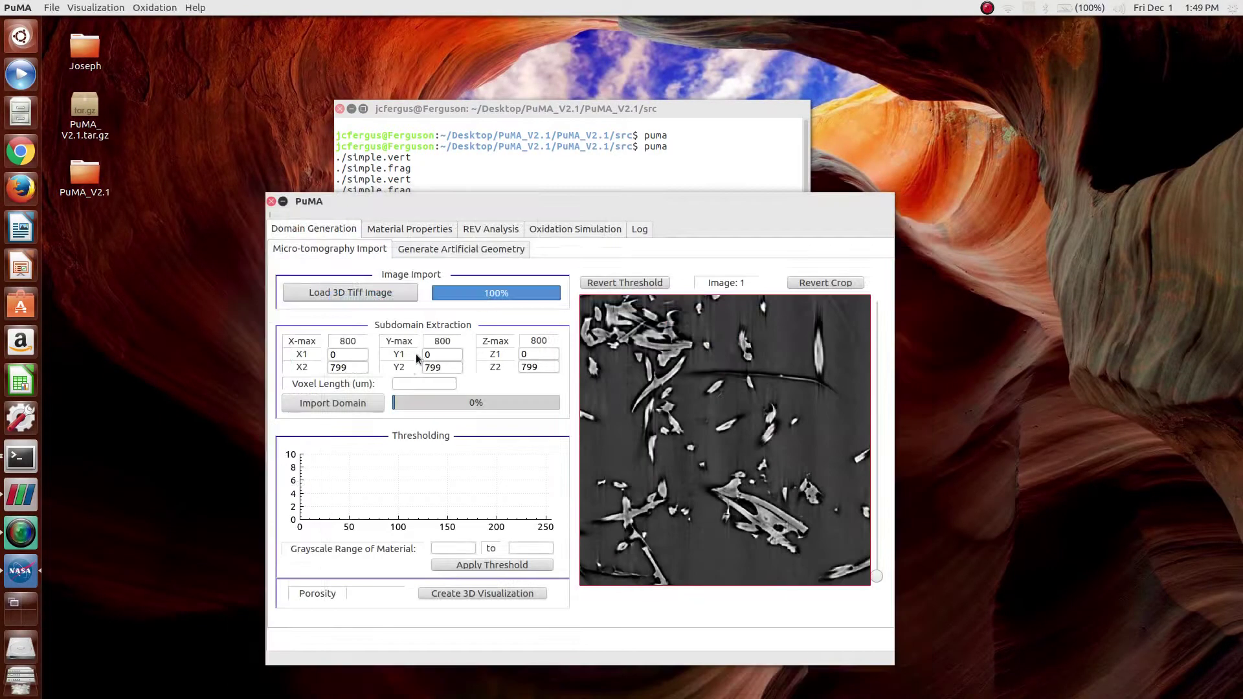
pyautogui.moveTo(351, 367); pyautogui.dragTo(302, 371)
pyautogui.write('255')
pyautogui.press('Tab')
pyautogui.press('BackSpace')
pyautogui.write('0')
pyautogui.press('Tab')
pyautogui.write('255')
pyautogui.press('Tab')
pyautogui.press('Tab')
pyautogui.write('255')
# - Set the voxel length to 0.65 µm and import the cropped subdomain
pyautogui.doubleClick(353, 367)
pyautogui.click(437, 386)
pyautogui.write('0.65')
pyautogui.click(363, 402)
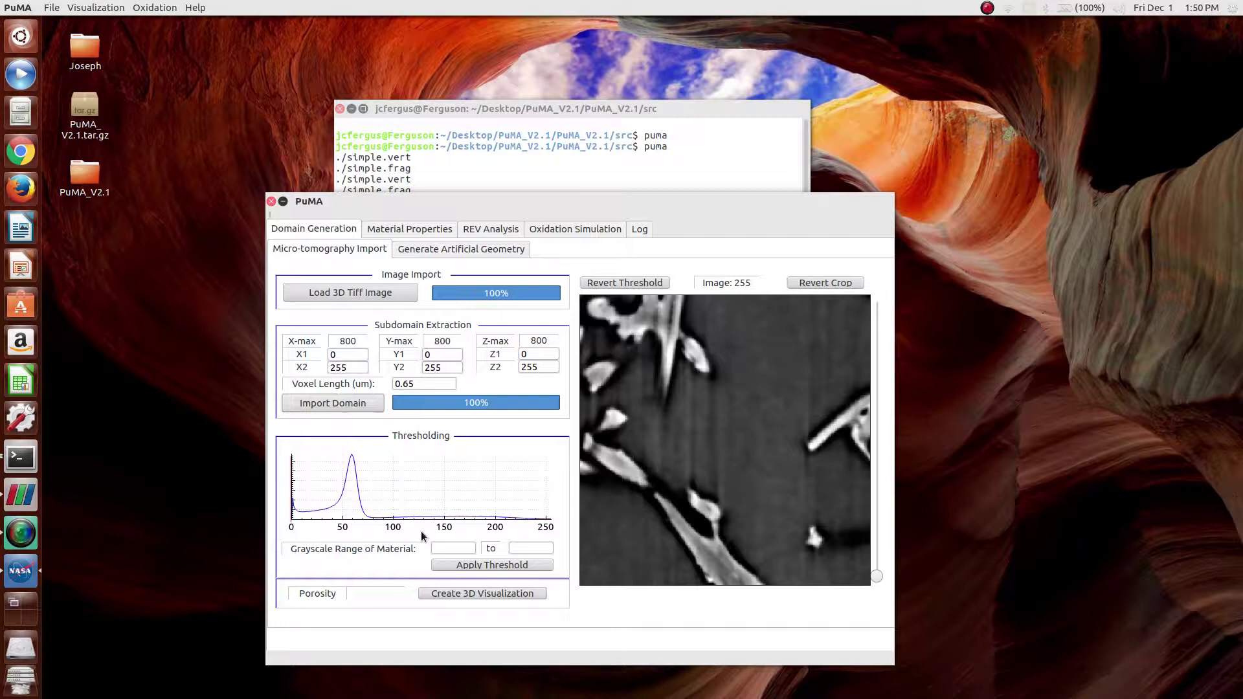
pyautogui.click(446, 543)
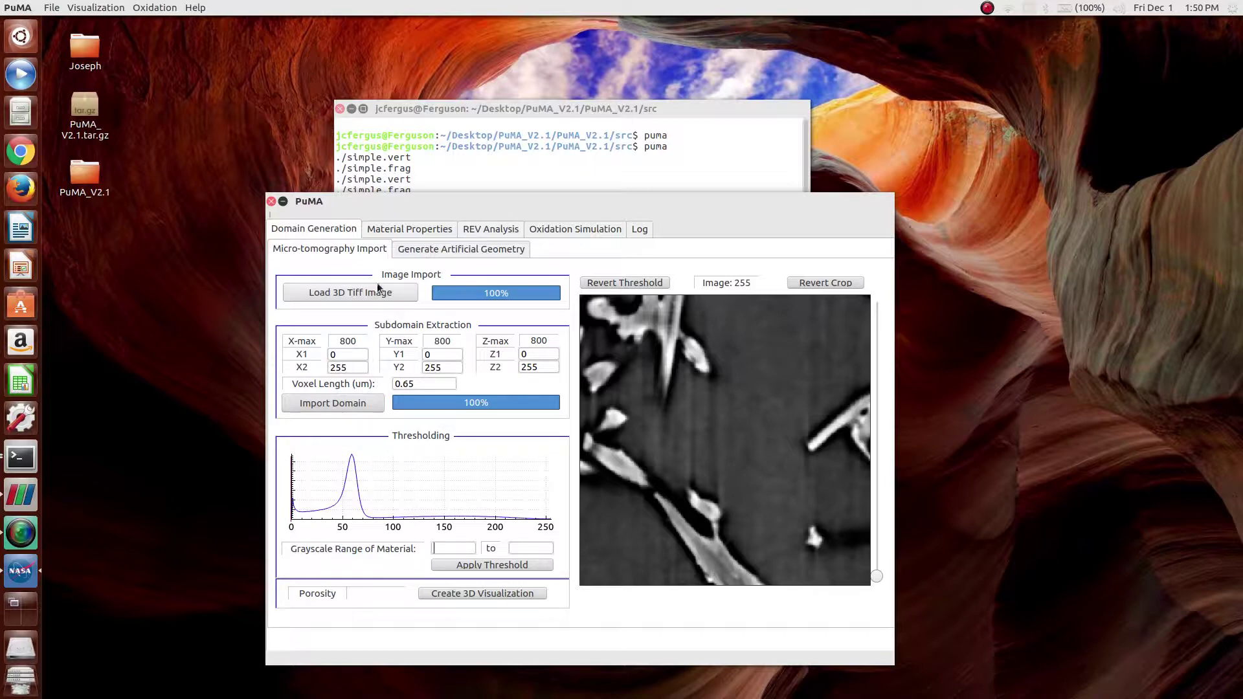
pyautogui.click(404, 228)
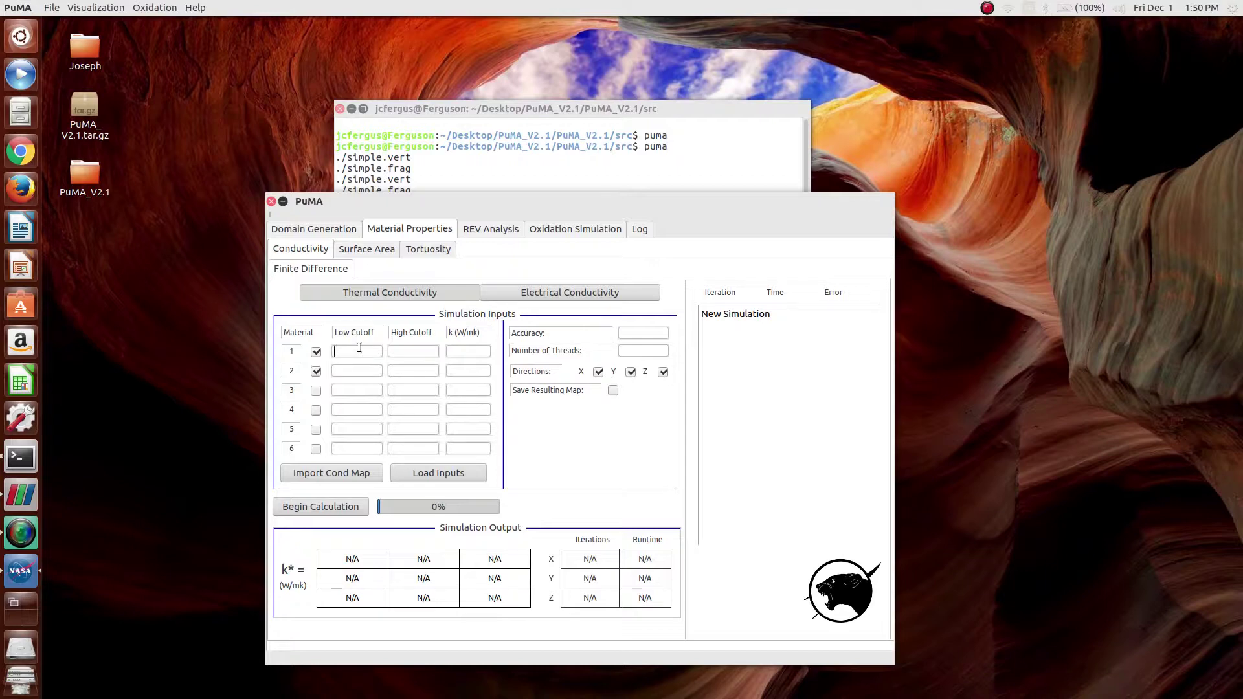
pyautogui.click(307, 230)
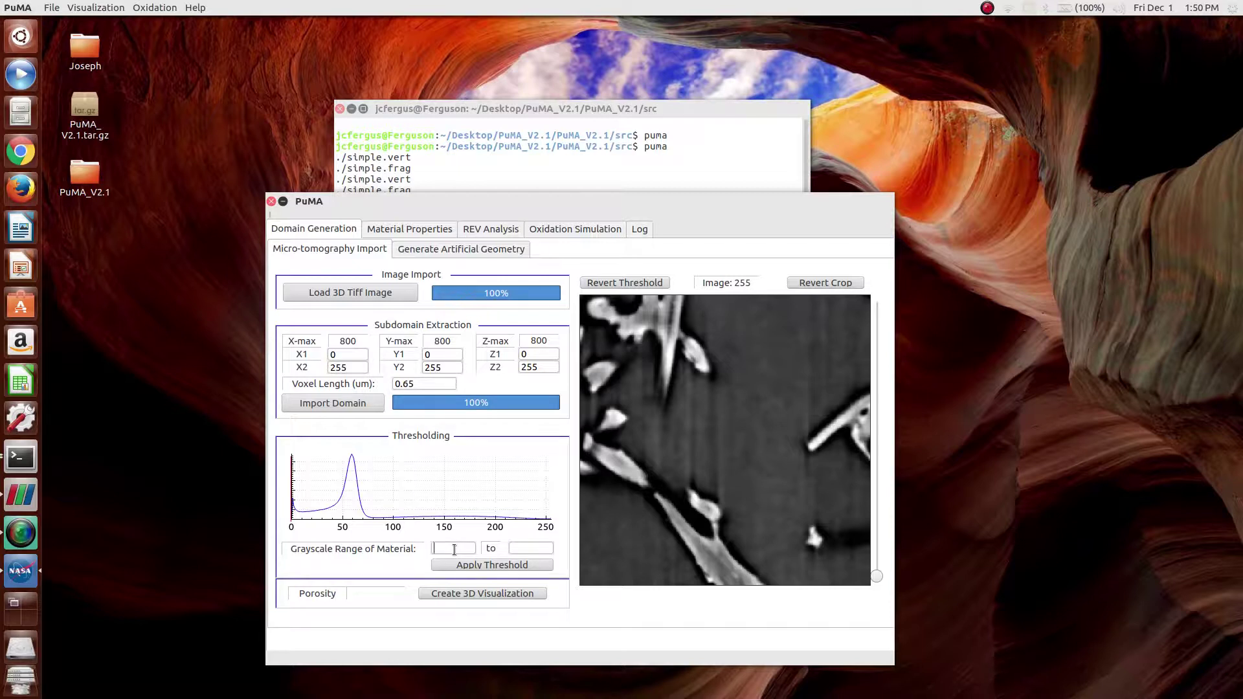
# - Threshold material from grayscale 87, giving porosity 0.796612, and switch to Conductivity
pyautogui.write('87')
pyautogui.click(476, 565)
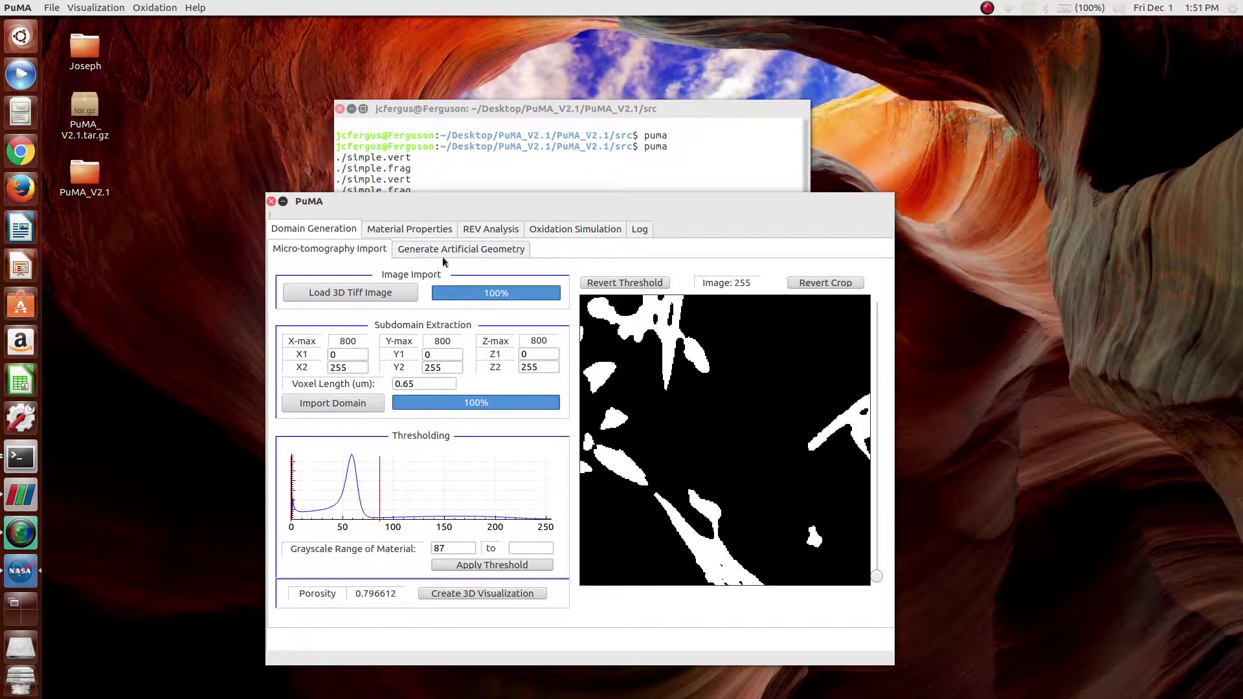
pyautogui.click(408, 230)
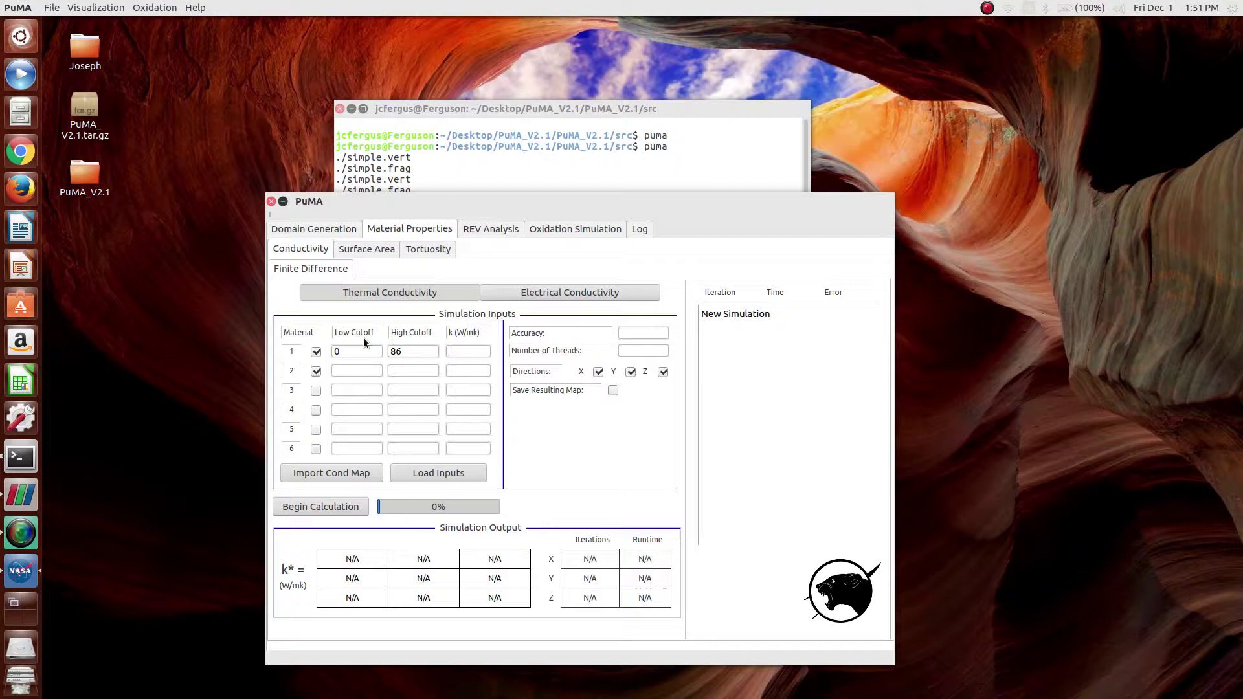
# - Enter material 1 conductivity 0.0257, material 2 upper cutoff 255 and conductivity 12
pyautogui.write('0.02')
pyautogui.write('57')
pyautogui.write('255')
pyautogui.write('12')
pyautogui.doubleClick(465, 372)
pyautogui.click(469, 369)
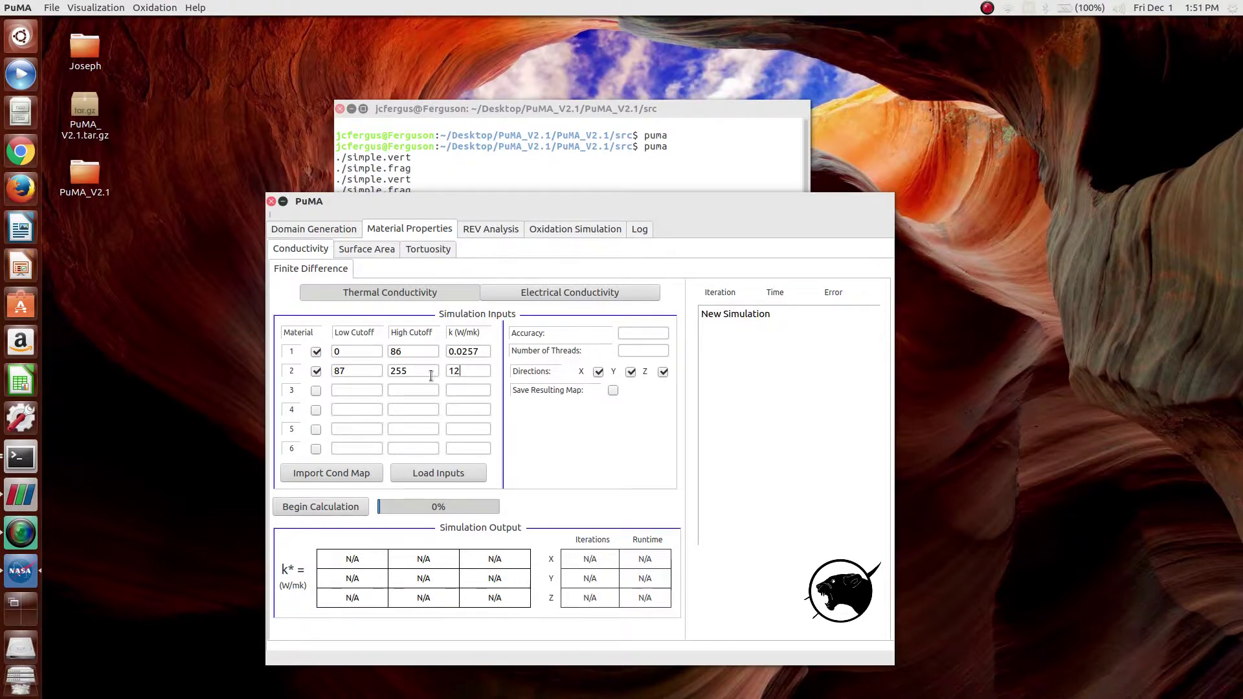
# - Set the range boundary so material 1 ends at 86 and material 2 starts at 87
pyautogui.moveTo(415, 353); pyautogui.dragTo(386, 351)
pyautogui.click(364, 368)
pyautogui.write('87')
pyautogui.press('Tab')
pyautogui.press('Tab')
pyautogui.press('Tab')
pyautogui.write('88')
pyautogui.moveTo(419, 351); pyautogui.dragTo(333, 350)
pyautogui.write('86')
pyautogui.press('Tab')
pyautogui.press('Tab')
pyautogui.press('Tab')
pyautogui.write('87')
# - Enter accuracy 1e-4 and 4 threads, and uncheck the Y and Z directions
pyautogui.click(654, 336)
pyautogui.write('1e-4')
pyautogui.press('Tab')
pyautogui.write('4')
pyautogui.click(630, 372)
pyautogui.click(661, 371)
# - Begin the X-direction conductivity calculation and wait for k* 0.541867 W/mK
pyautogui.click(328, 506)
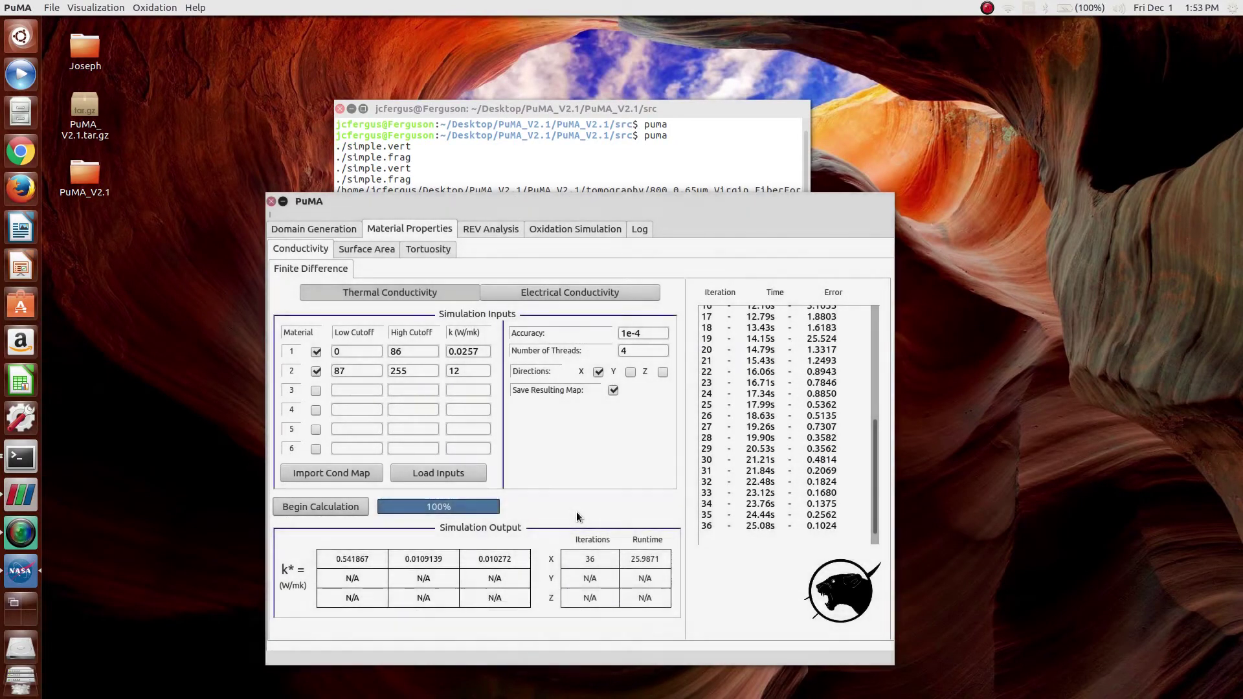
# - Inspect the k* 0.541867 result, then move PuMA right to uncover the terminal log
pyautogui.doubleClick(339, 560)
pyautogui.click(339, 559)
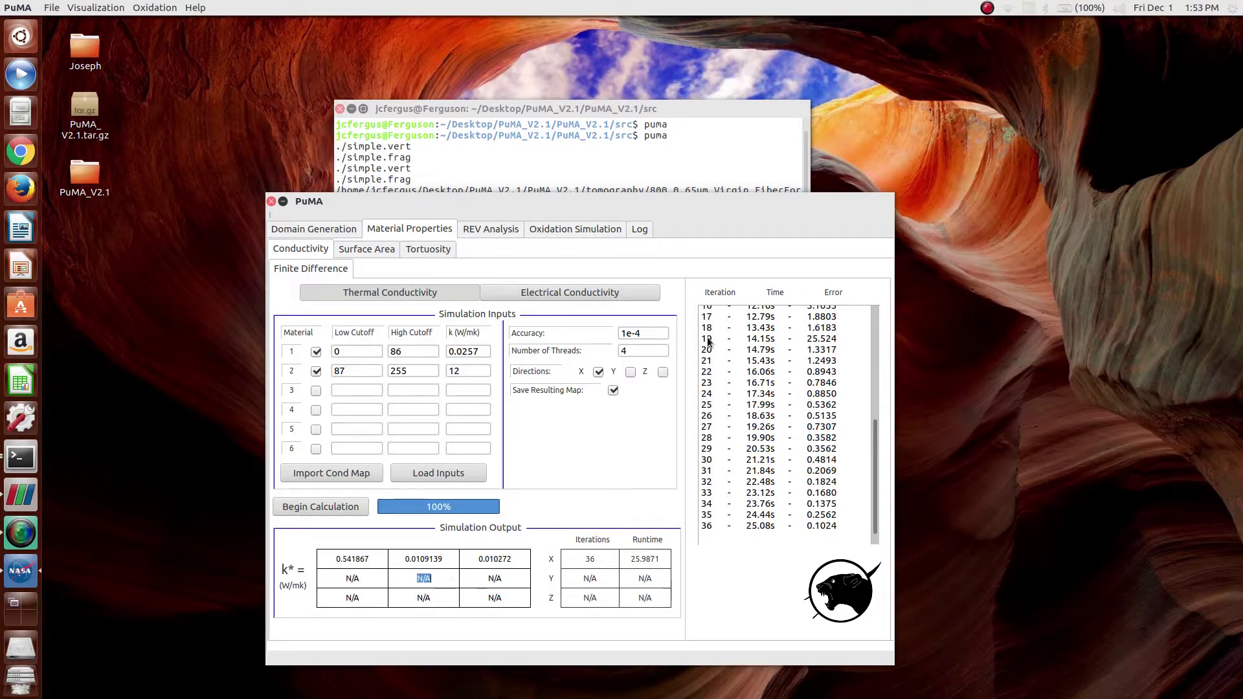
pyautogui.click(485, 599)
pyautogui.moveTo(630, 218); pyautogui.dragTo(841, 203)
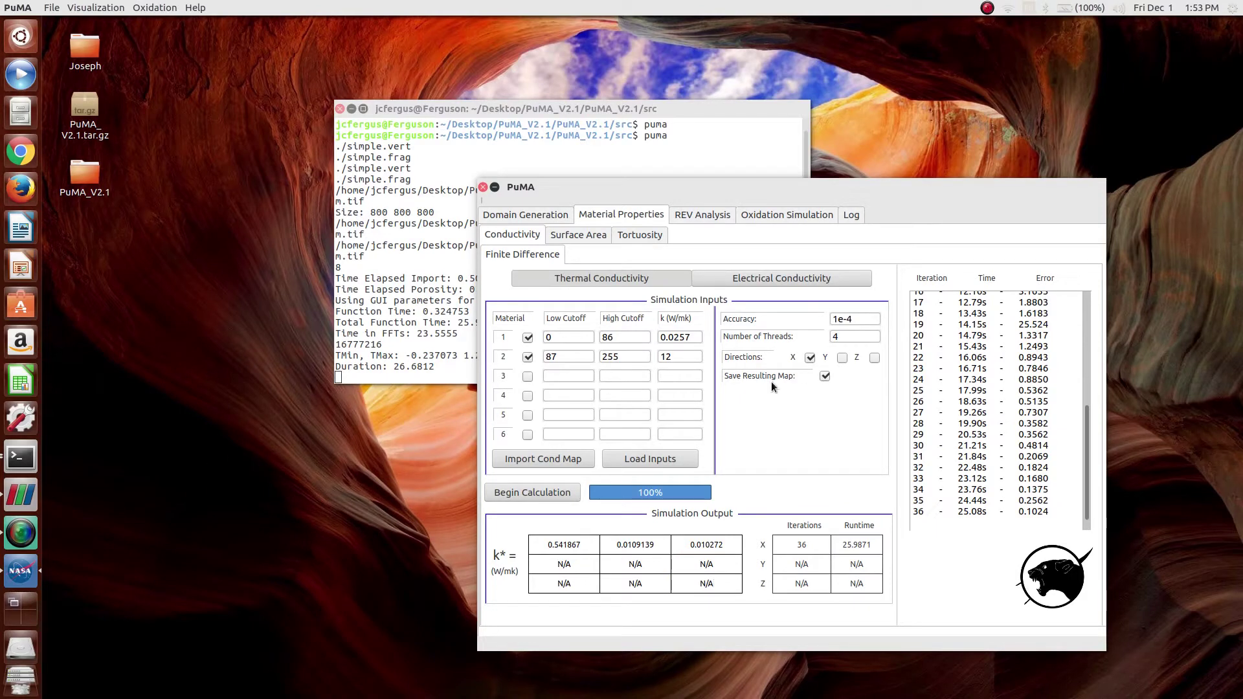
# - Bring up ParaView showing fibers.stl with the T_x0.tif temperature field on a clipped cube
pyautogui.click(21, 495)
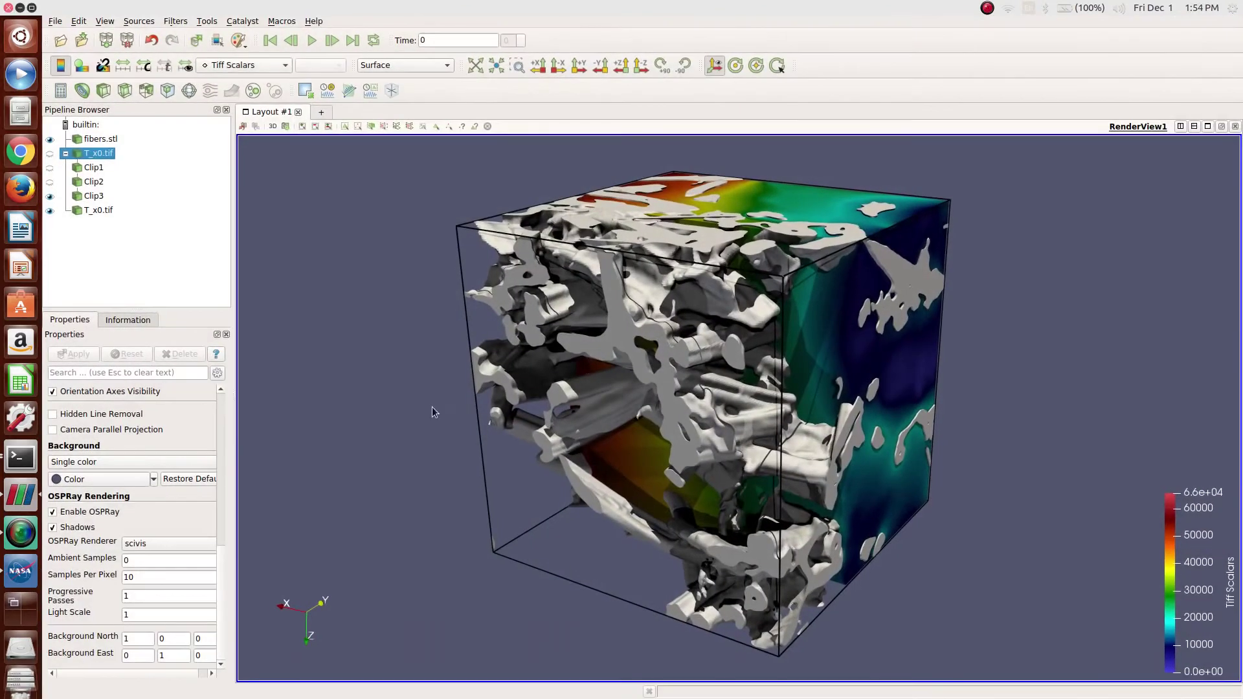